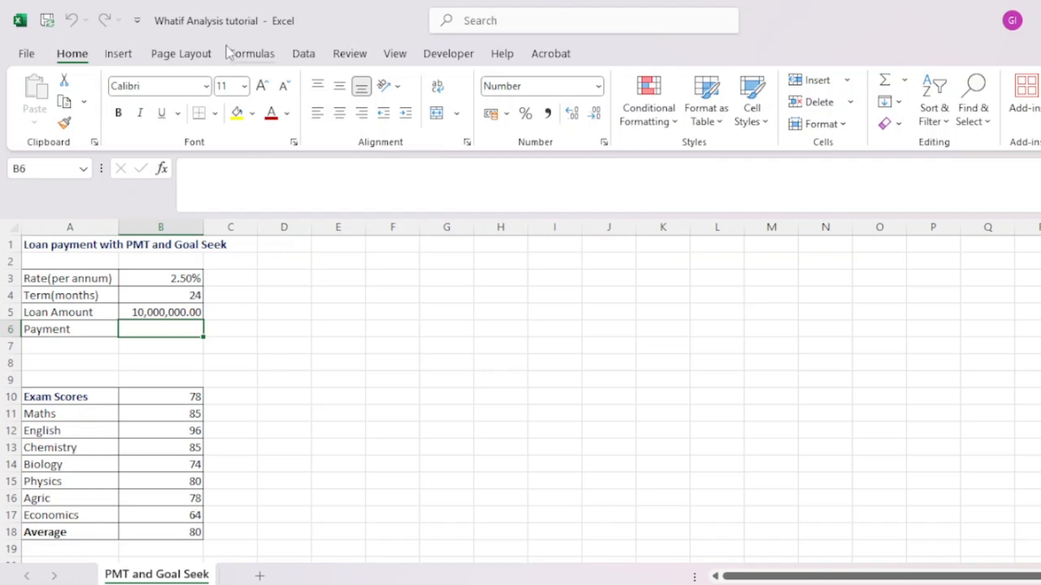
# Find PMT among the financial functions and read its description, without inserting it
pyautogui.click(258, 61)
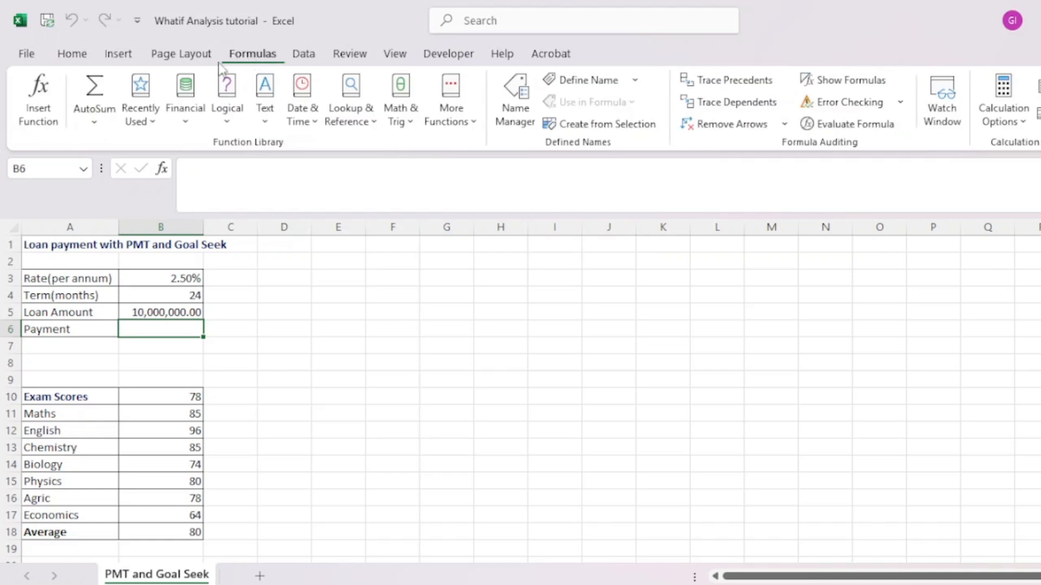
pyautogui.click(189, 117)
pyautogui.scroll(-6, 216, 271)
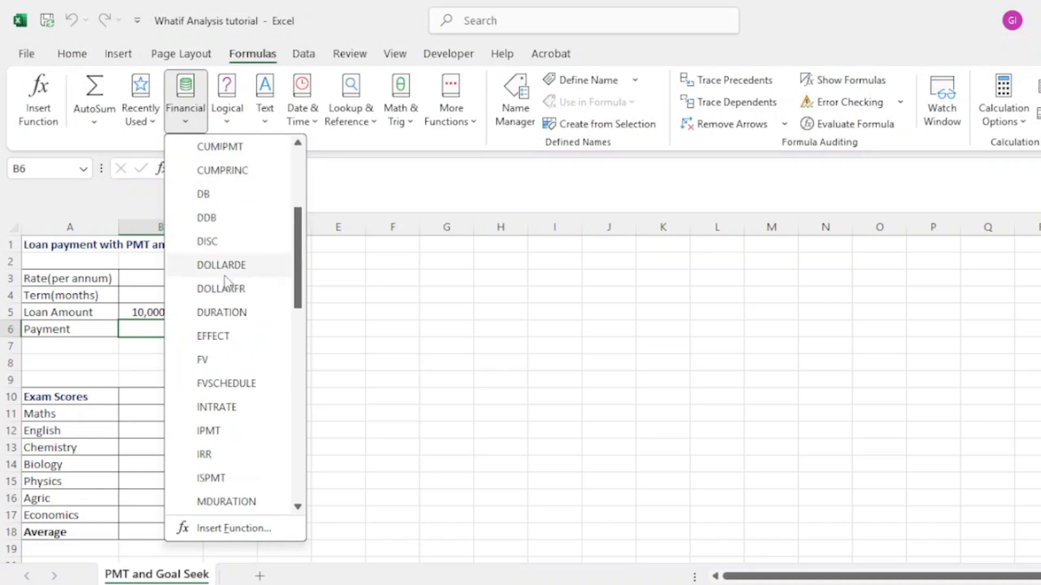
pyautogui.scroll(-4, 216, 277)
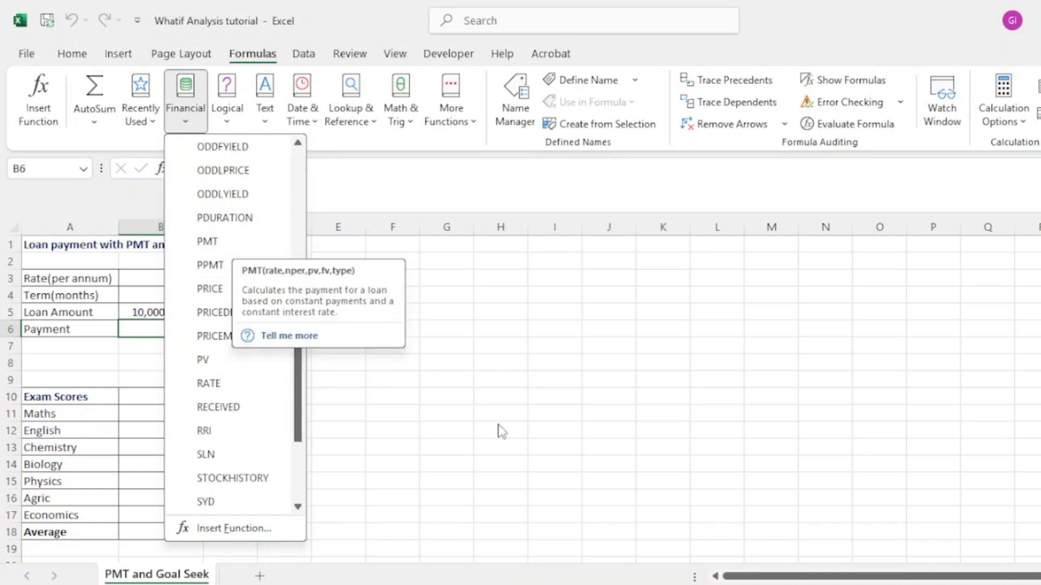
pyautogui.click(515, 443)
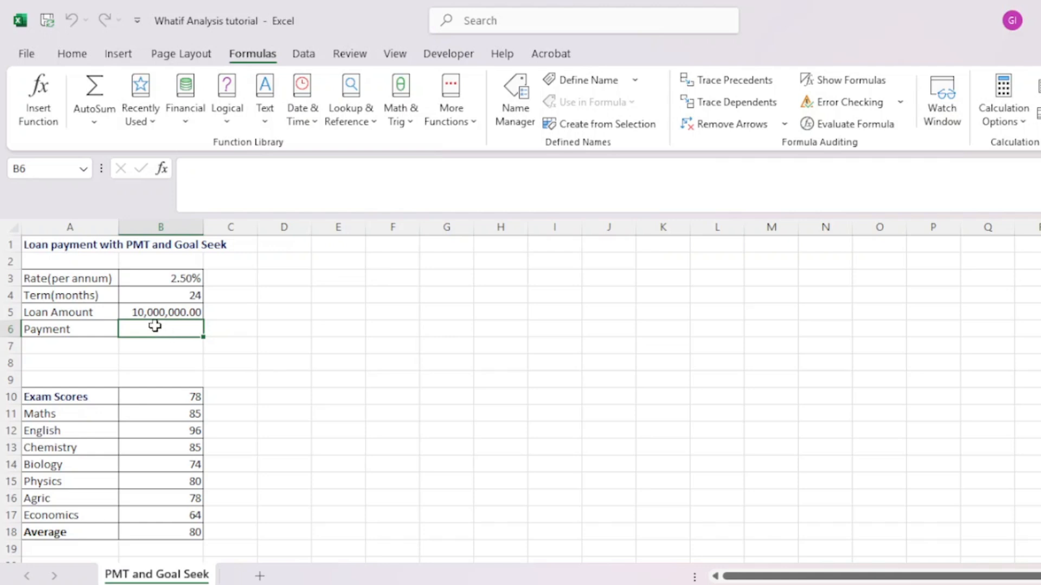
# Calculate the monthly loan payment in B6 with =PMT(B3/12,B4,B5)
pyautogui.write('=')
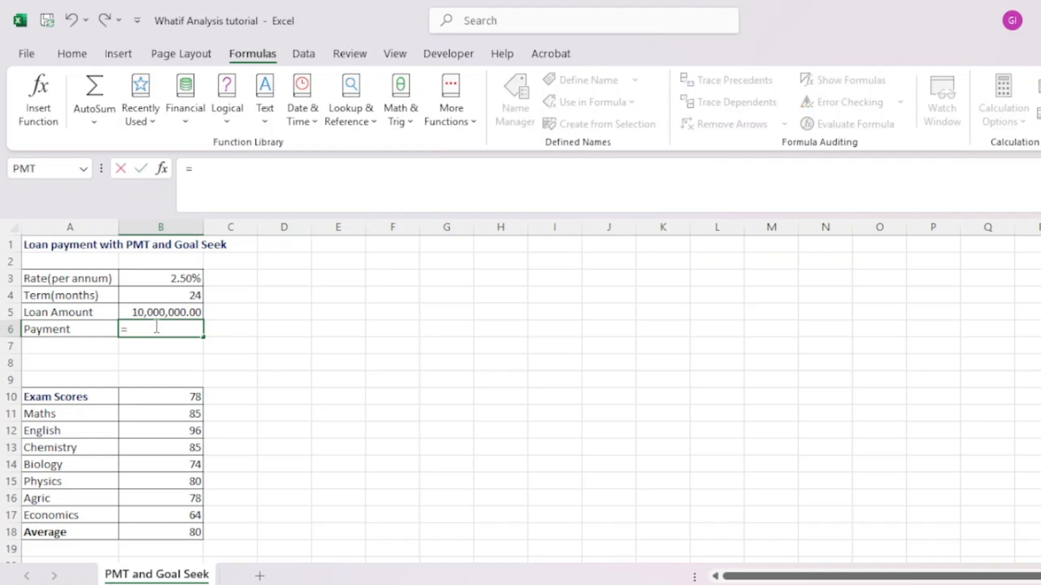
pyautogui.write('pmt')
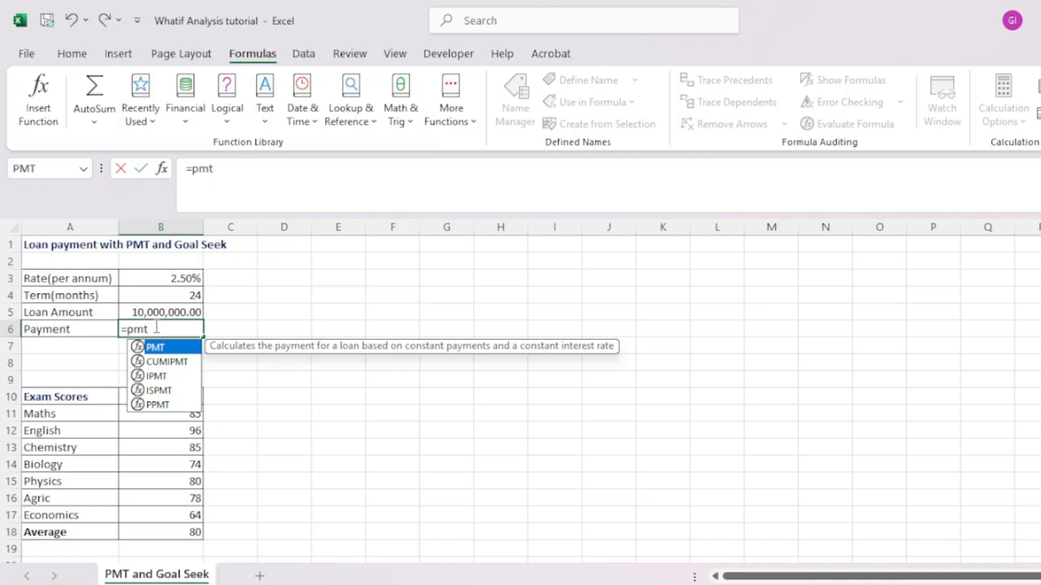
pyautogui.doubleClick(164, 351)
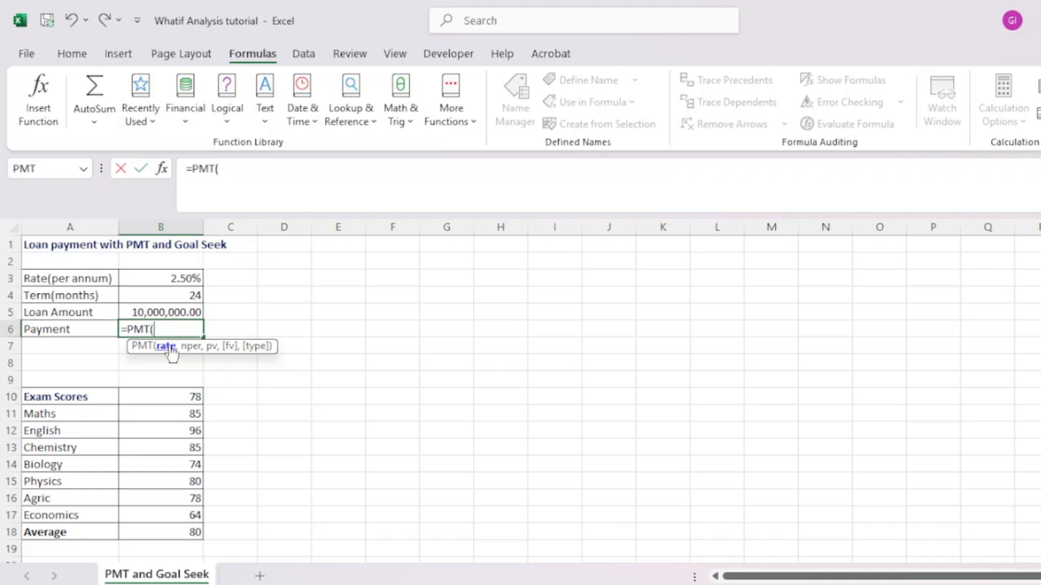
pyautogui.click(185, 280)
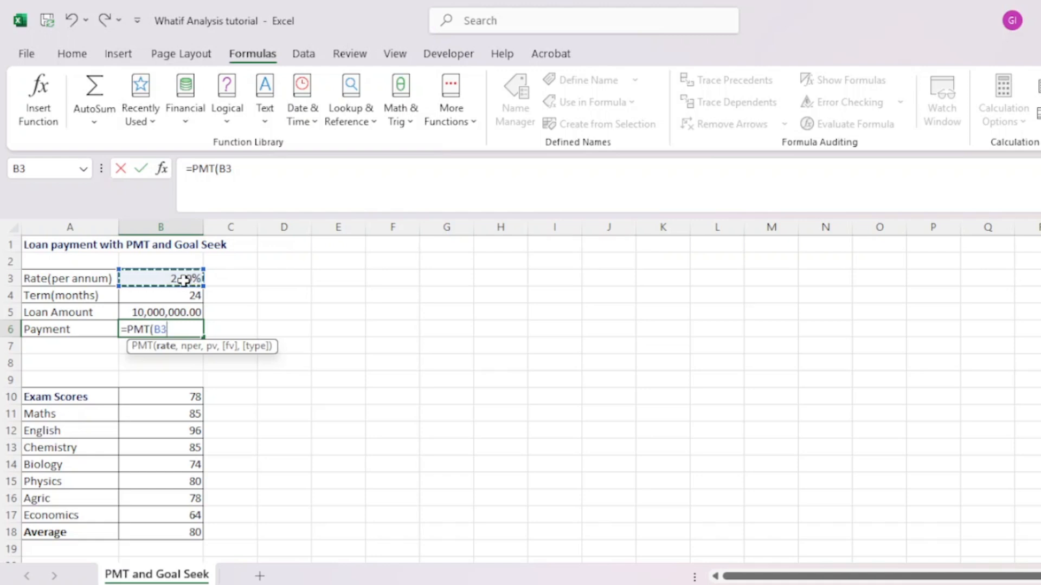
pyautogui.write('/12')
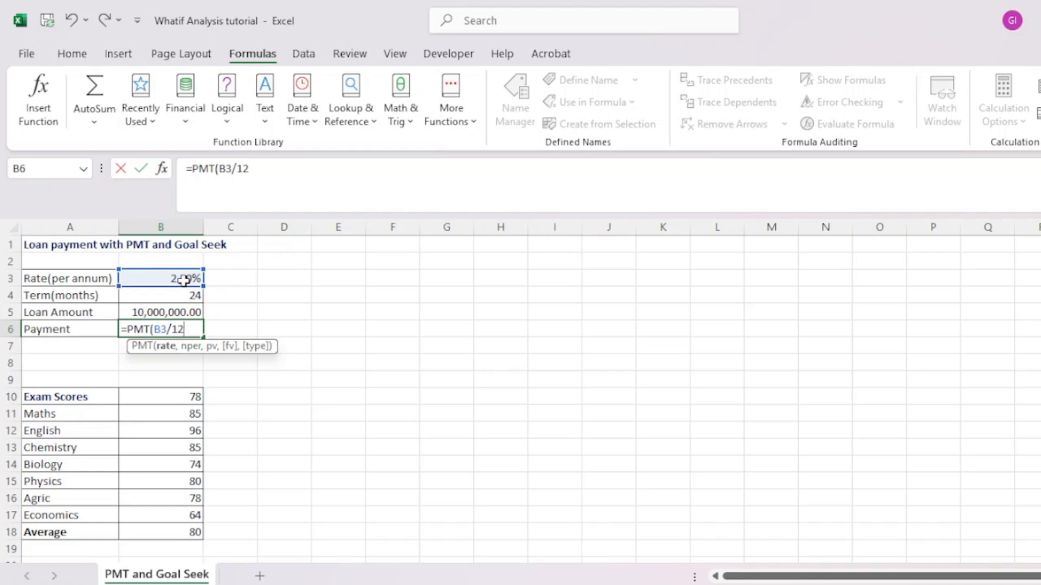
pyautogui.write(',')
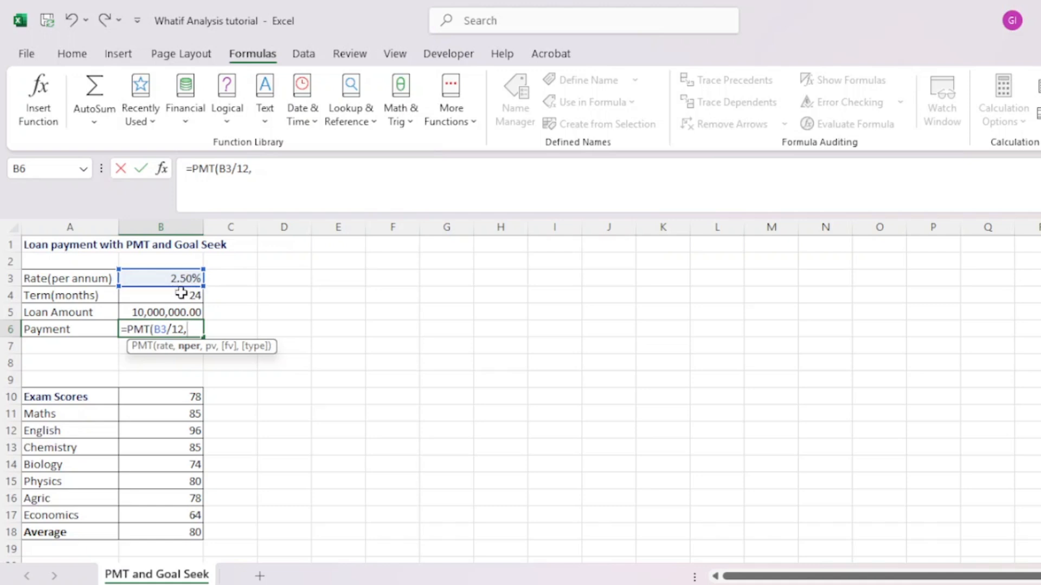
pyautogui.click(181, 293)
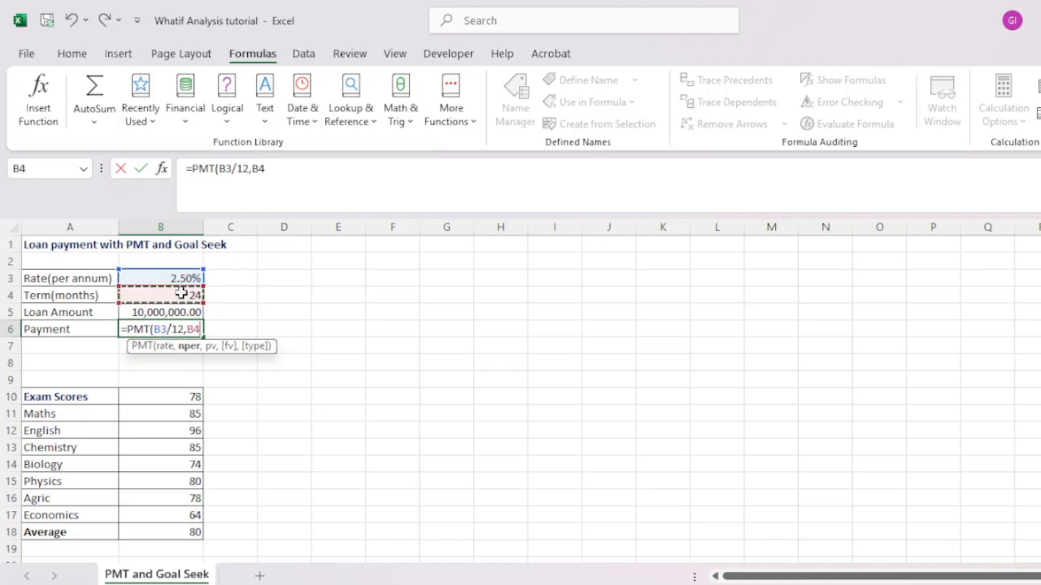
pyautogui.write(',')
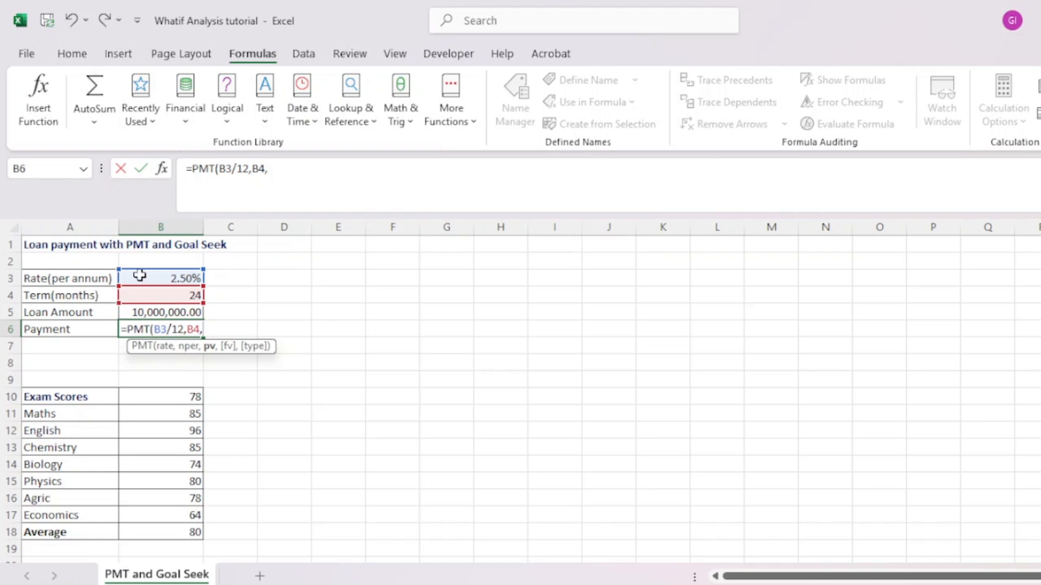
pyautogui.click(164, 311)
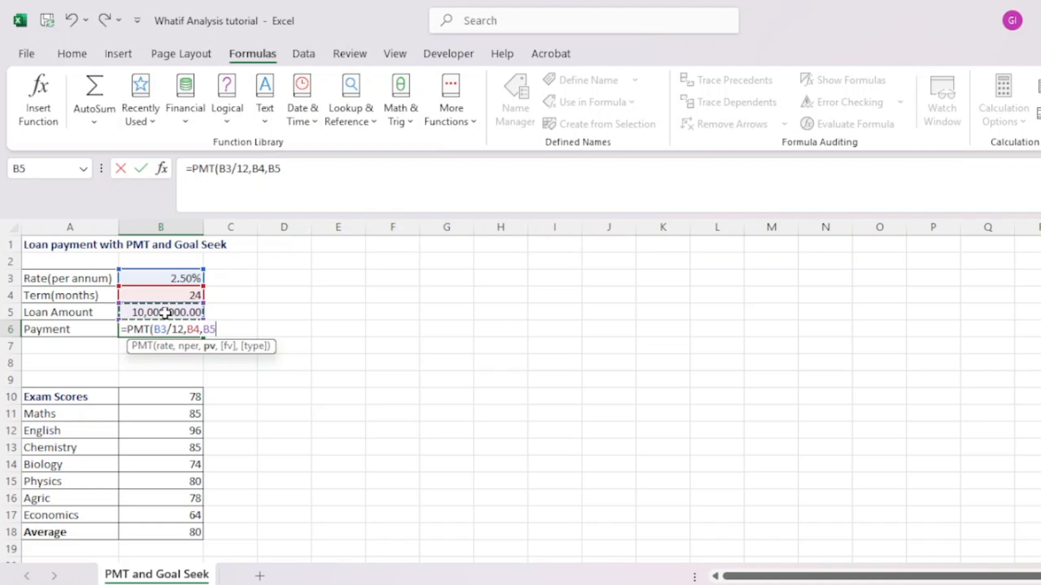
pyautogui.write(')')
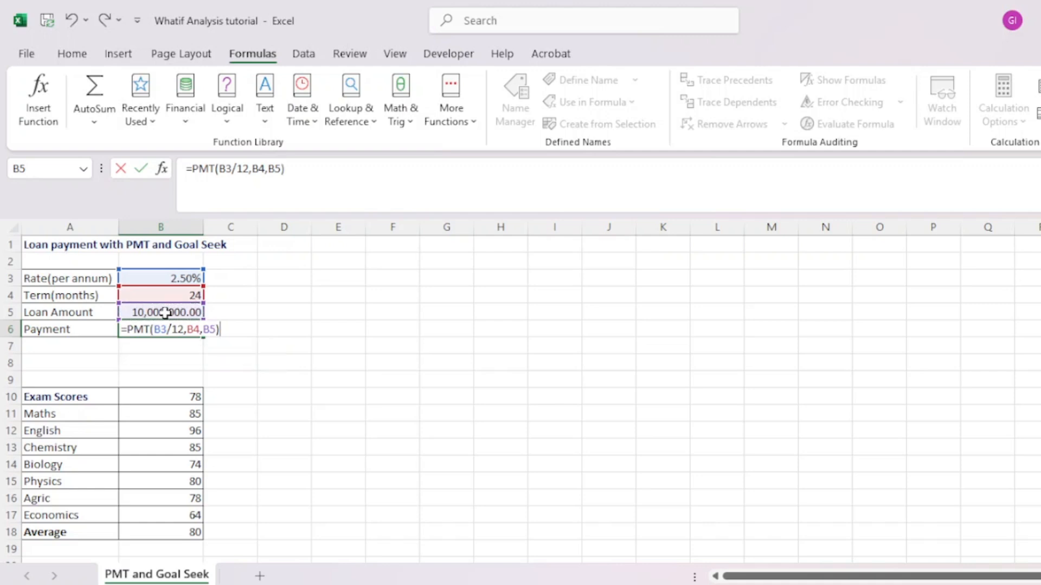
pyautogui.press('Return')
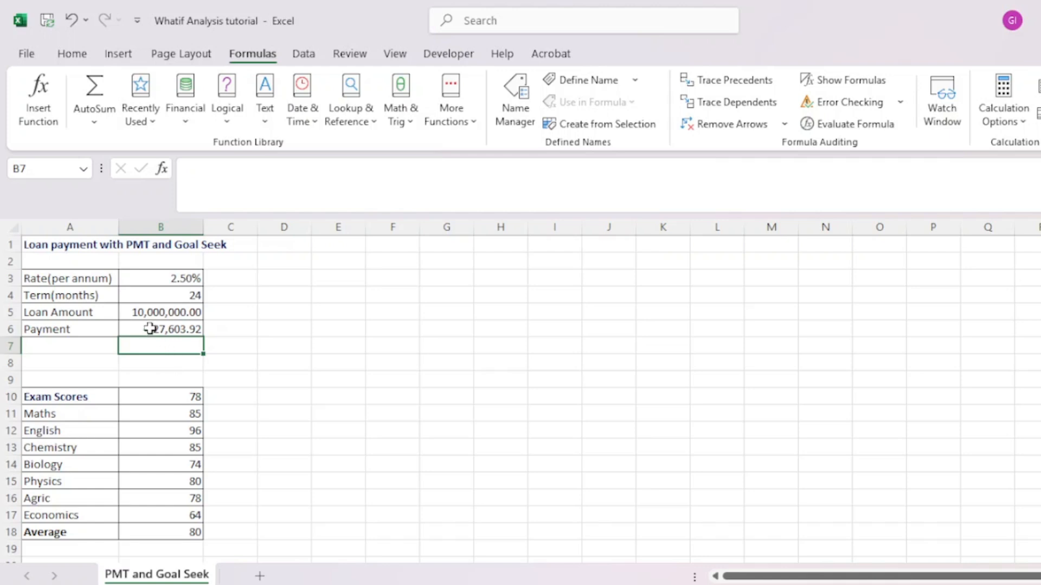
# Negate the loan amount in the payment formula so B6 reads =PMT(B3/12,B4,-B5)
pyautogui.doubleClick(149, 328)
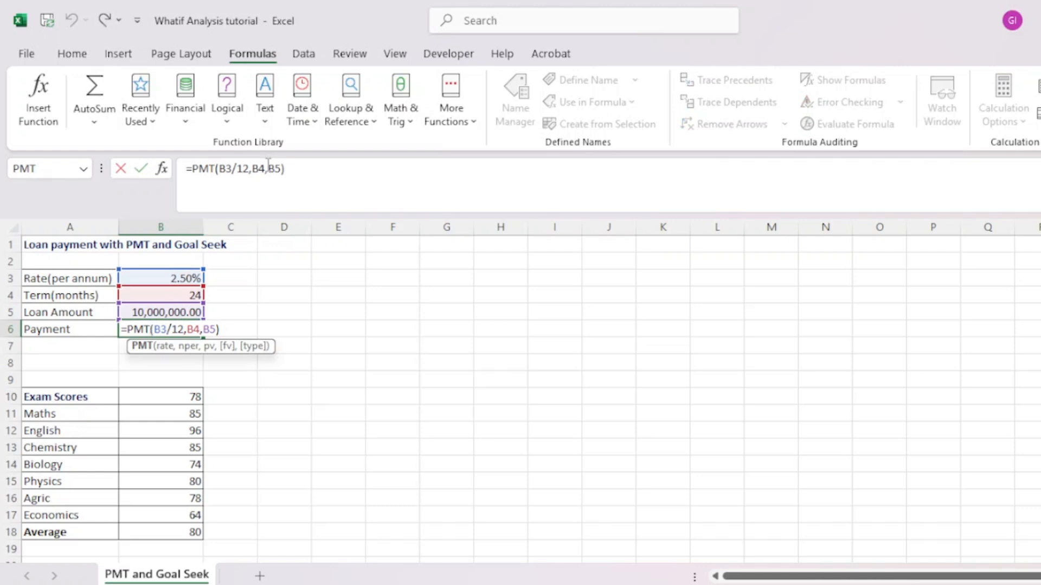
pyautogui.click(268, 165)
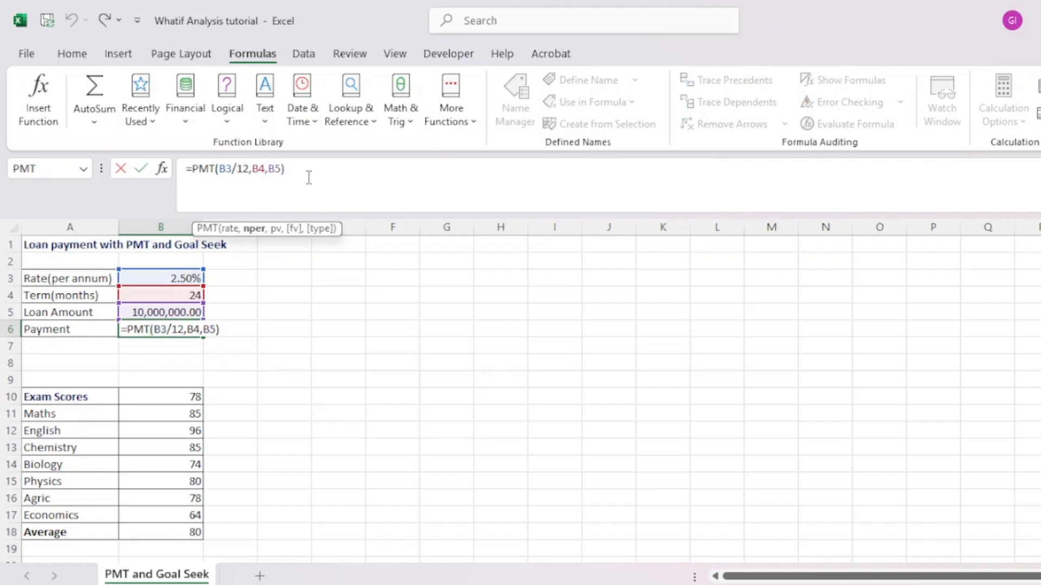
pyautogui.press('Right')
pyautogui.write('-')
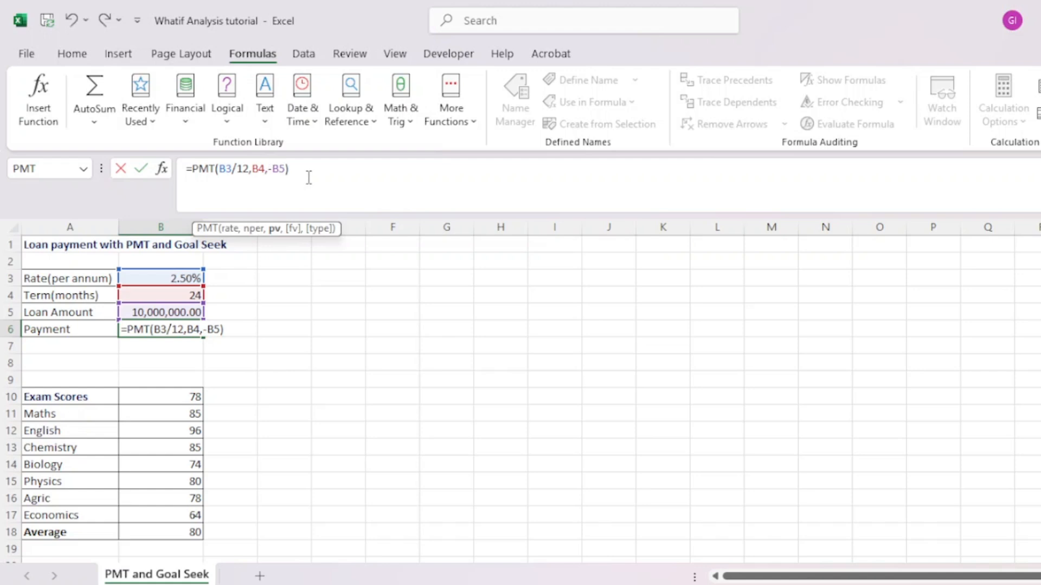
pyautogui.press('Return')
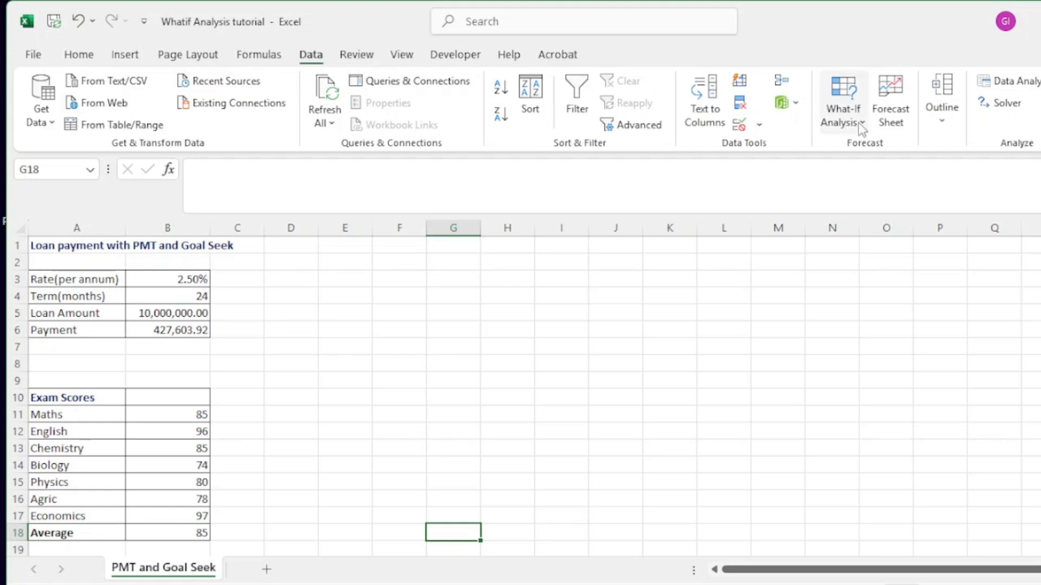
# Run Goal Seek to bring the payment in B6 to 500000 by changing loan amount B5, and undo the accepted result
pyautogui.click(844, 114)
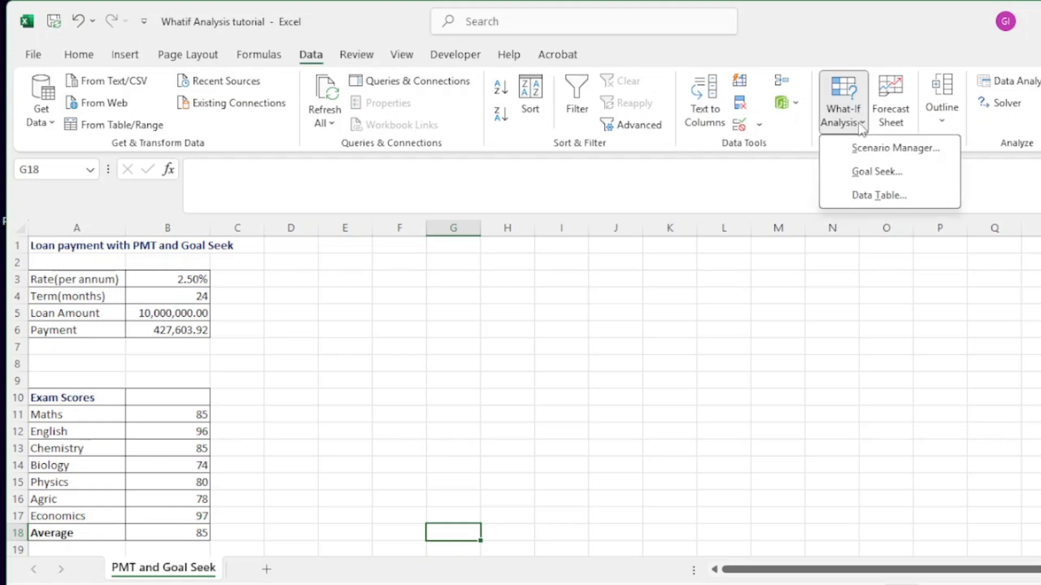
pyautogui.click(866, 181)
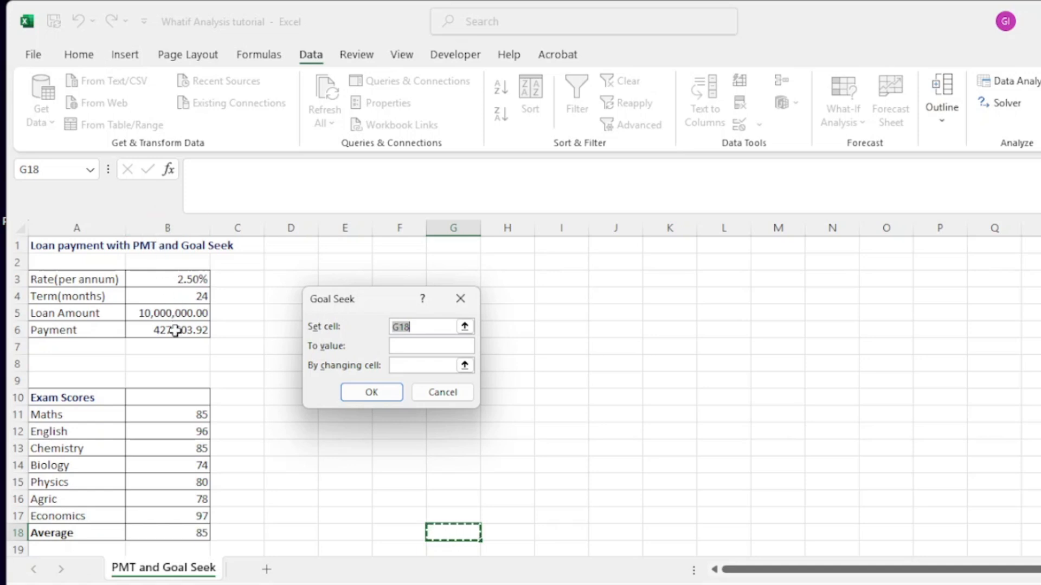
pyautogui.click(182, 331)
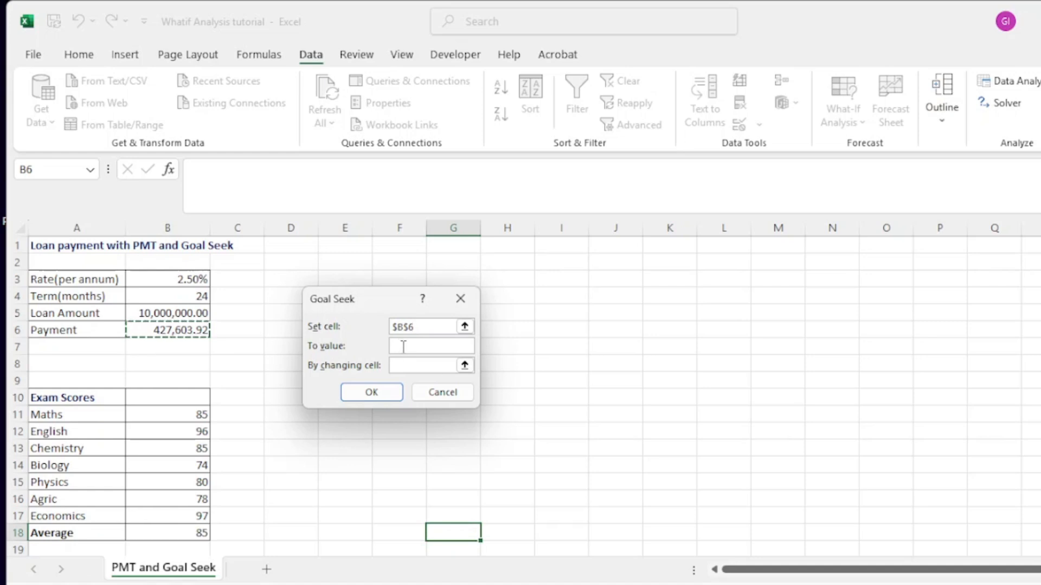
pyautogui.click(404, 347)
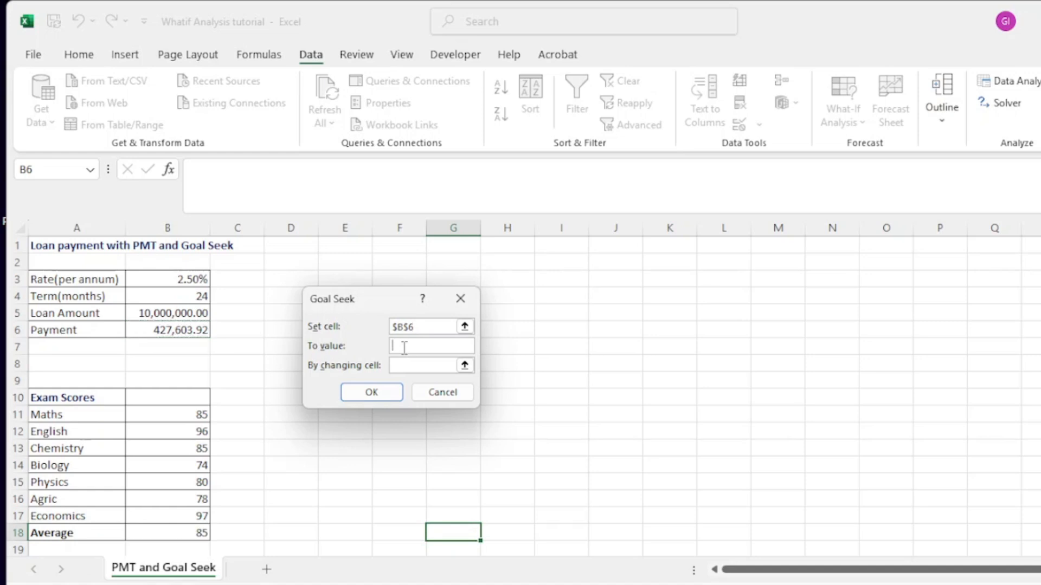
pyautogui.write('500000')
pyautogui.click(149, 314)
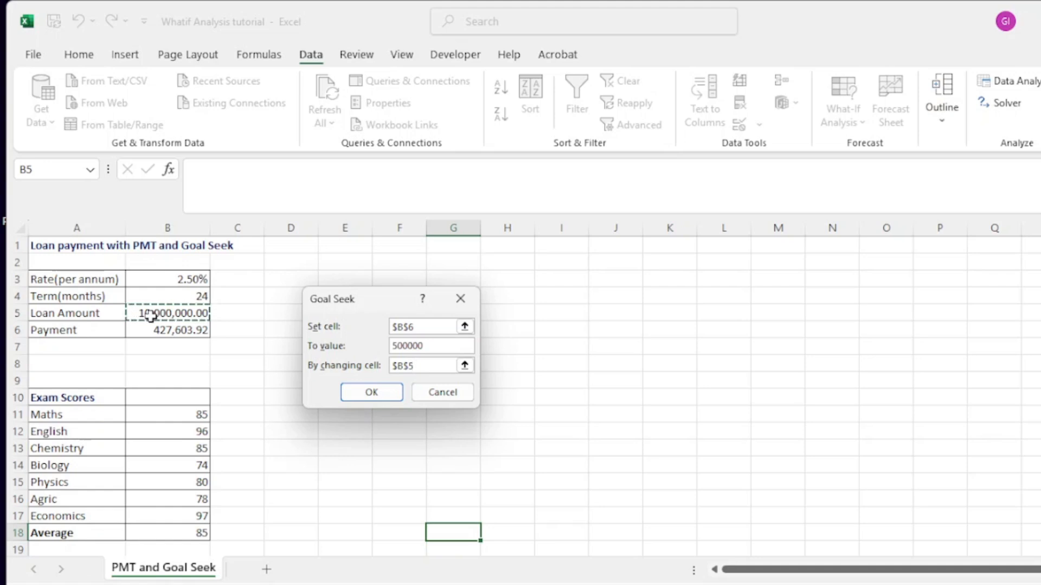
pyautogui.click(382, 391)
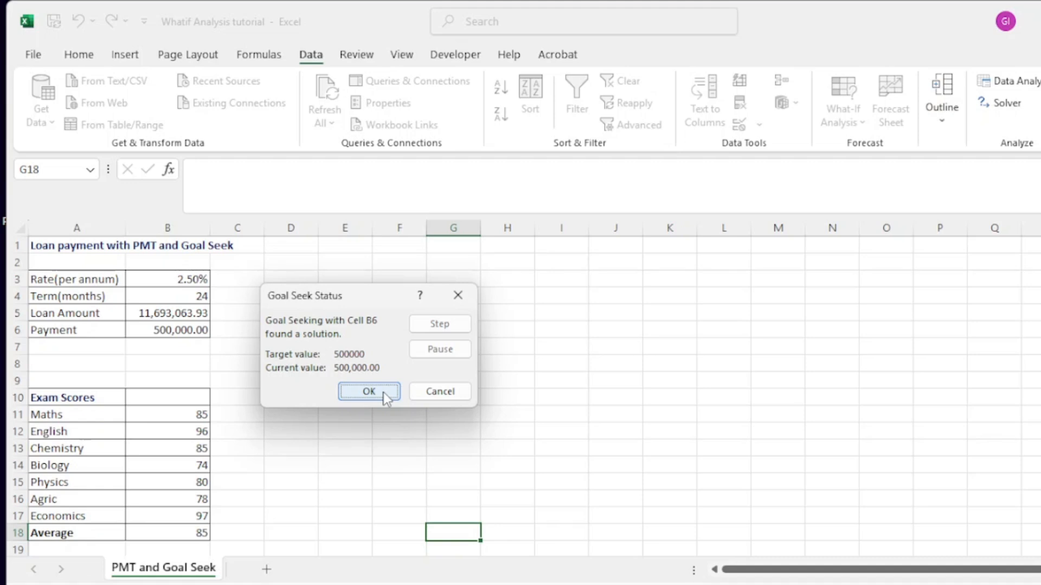
pyautogui.click(383, 393)
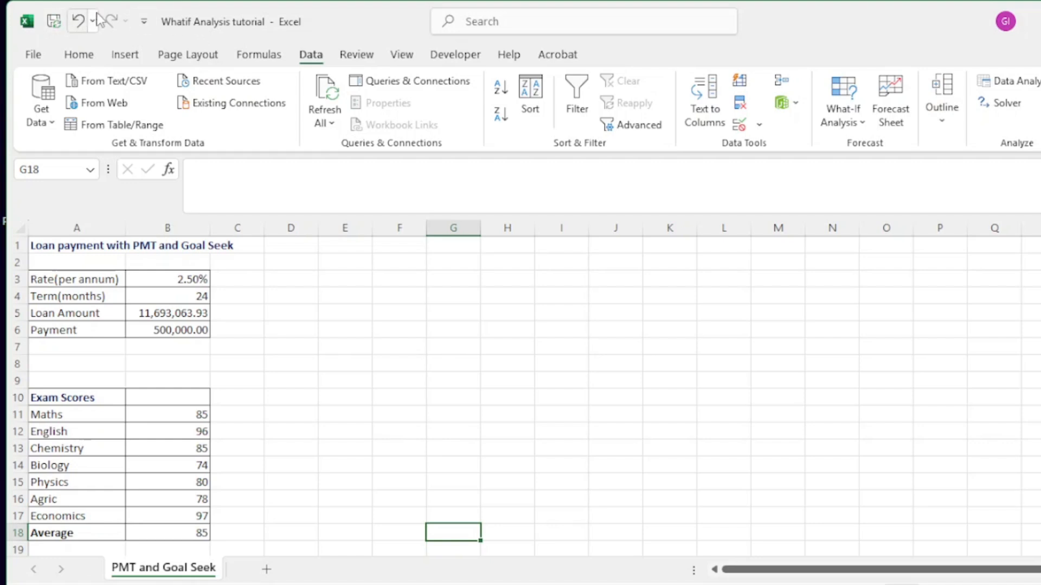
pyautogui.click(81, 24)
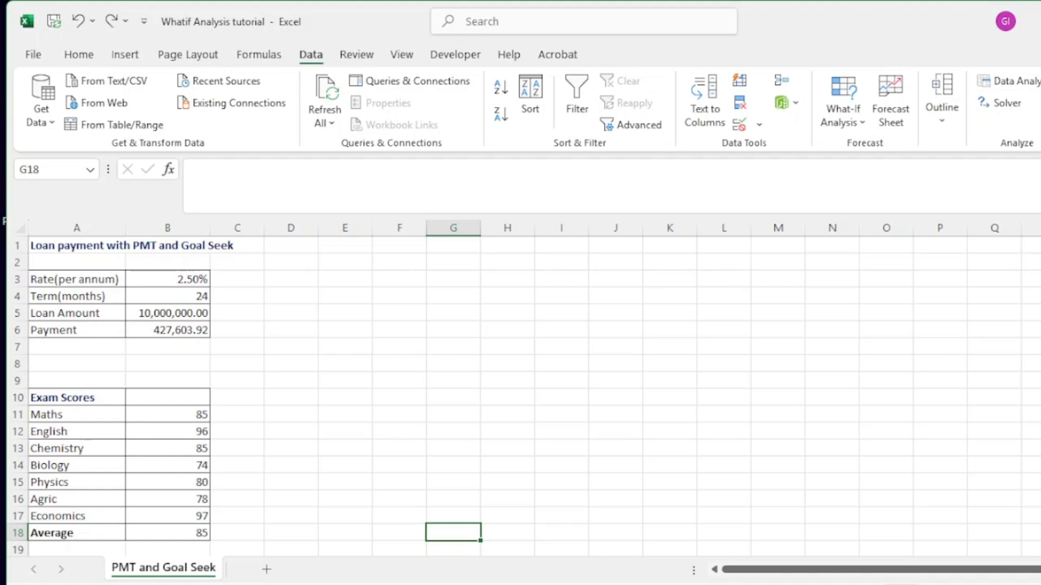
# Run Goal Seek to bring the payment in B6 to 500000 by changing the term in B4
pyautogui.click(856, 124)
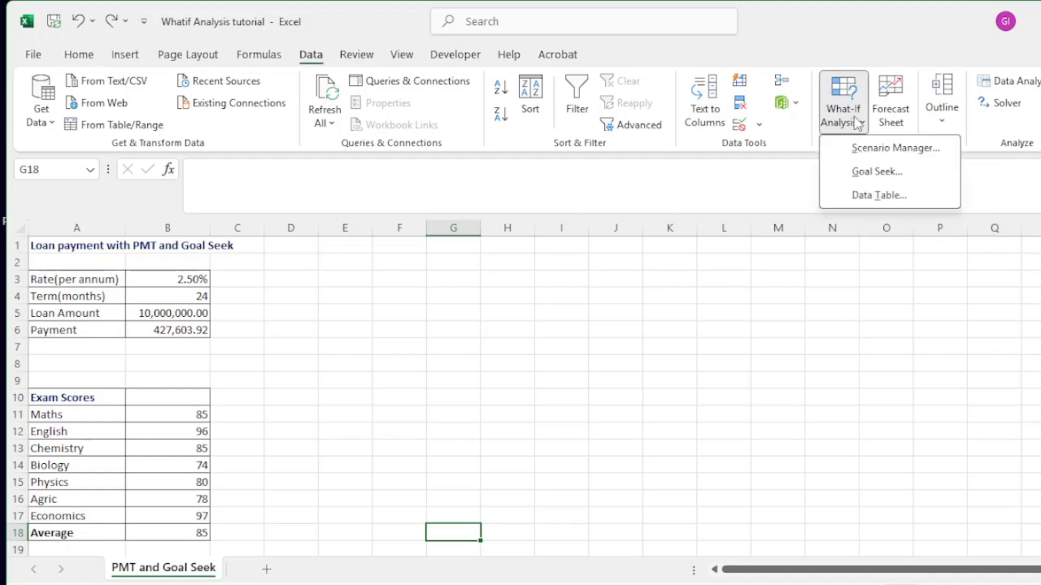
pyautogui.click(890, 173)
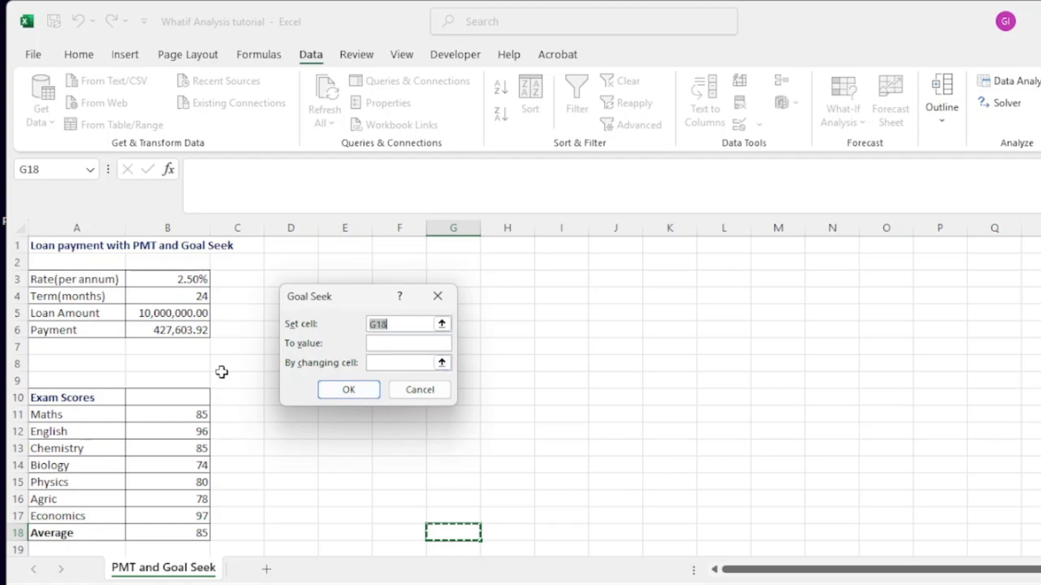
pyautogui.click(198, 330)
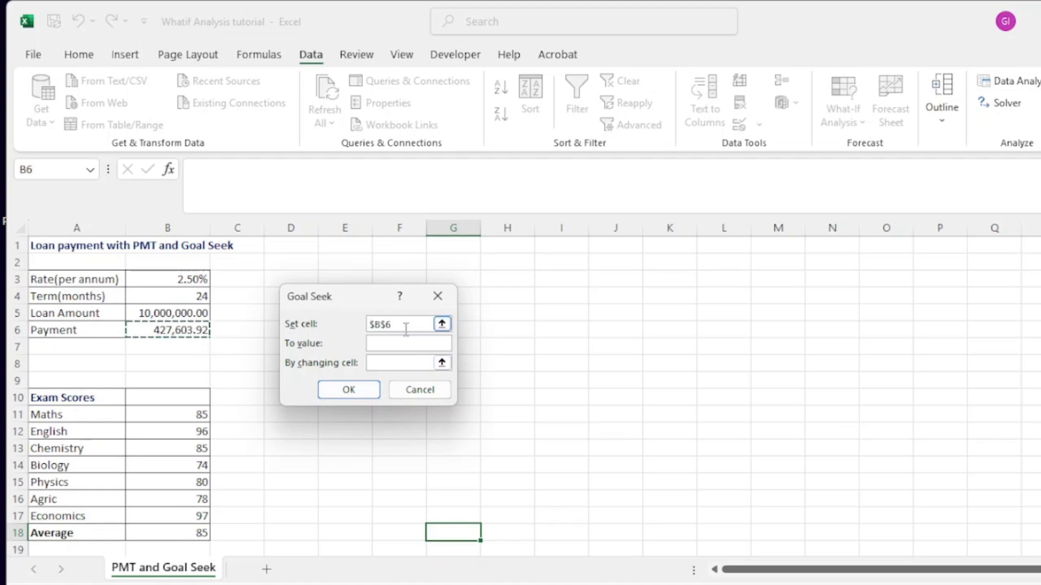
pyautogui.click(401, 347)
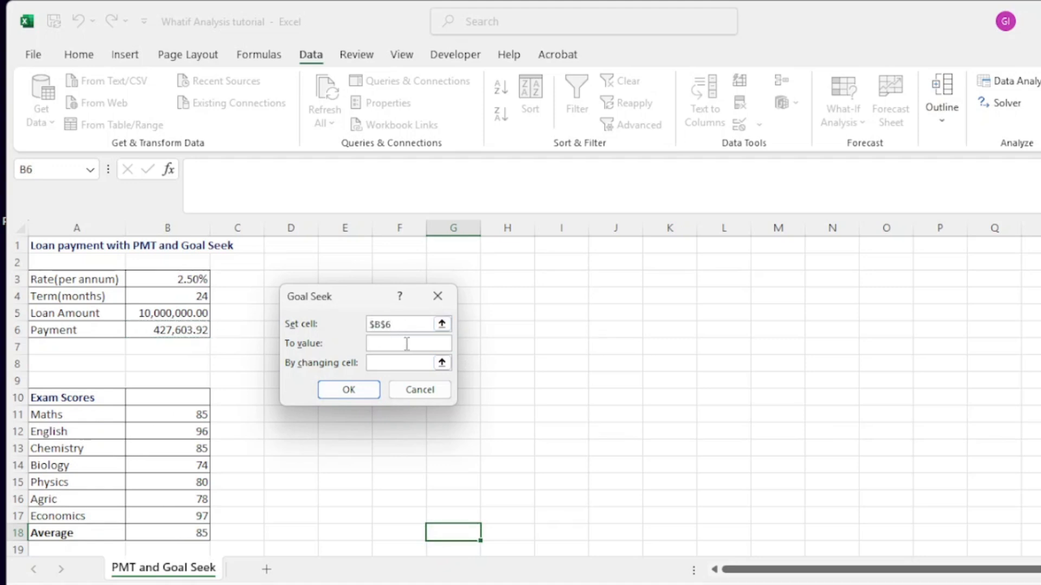
pyautogui.write('500000')
pyautogui.click(378, 363)
pyautogui.click(168, 298)
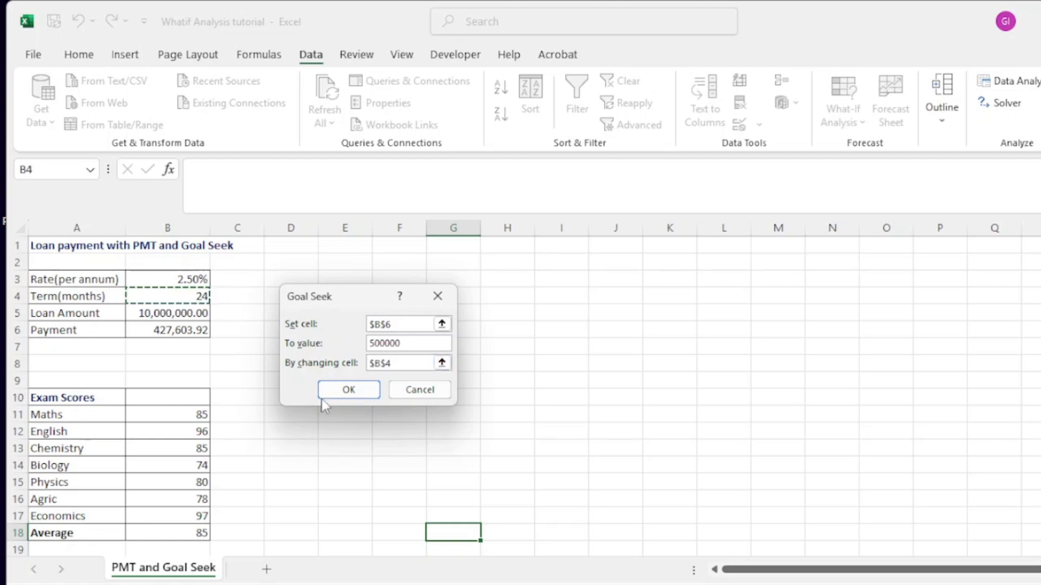
pyautogui.click(346, 391)
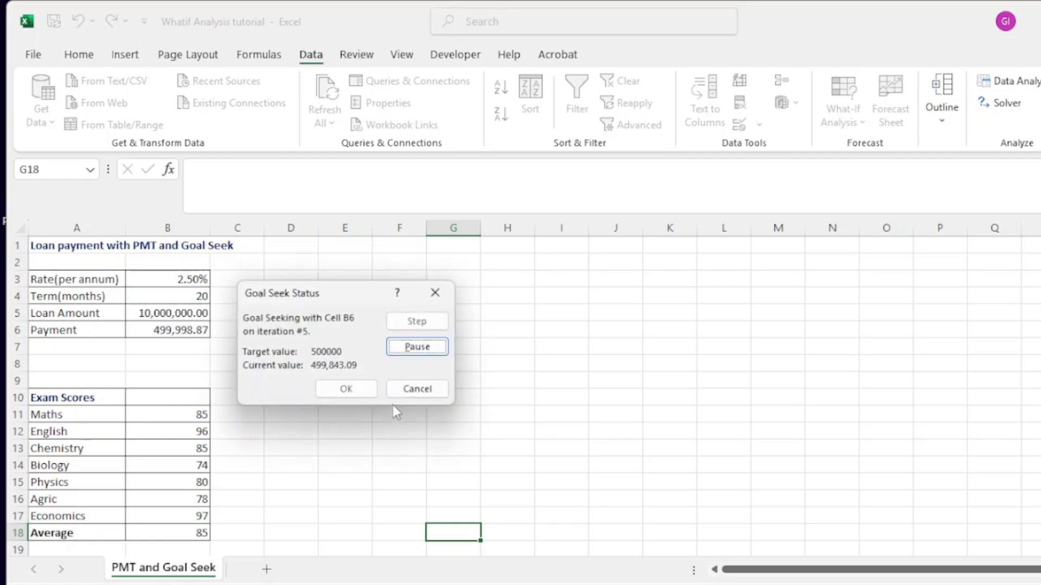
pyautogui.click(353, 393)
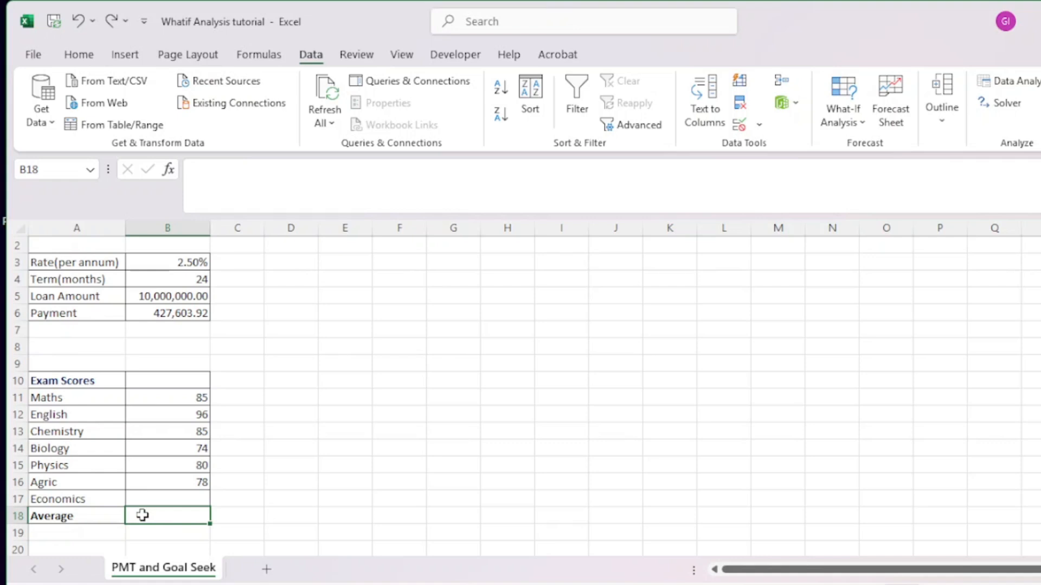
# Calculate the average exam score in B18 with =AVERAGE(B11:B17)
pyautogui.write('=')
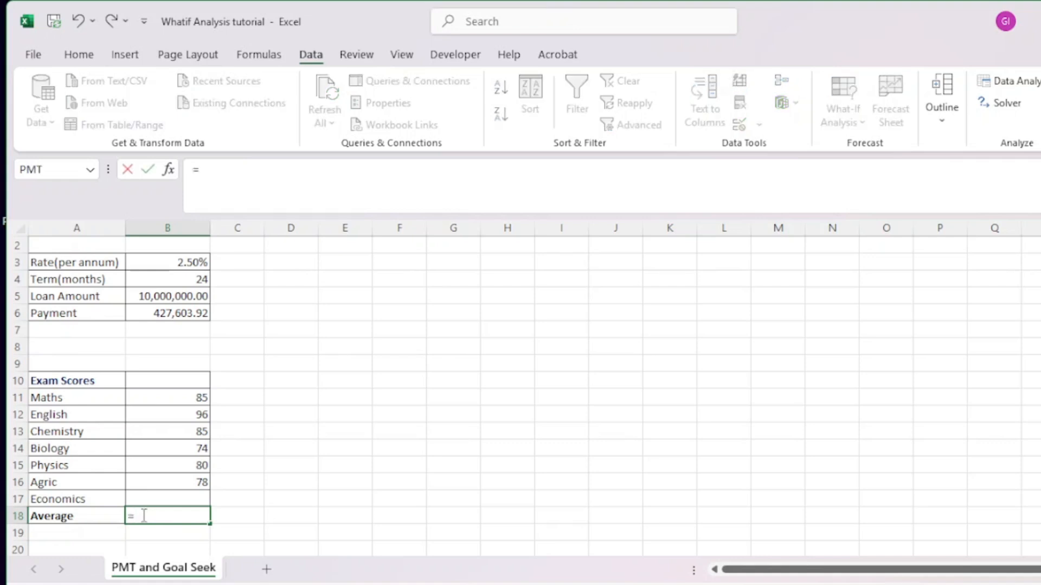
pyautogui.write('ave')
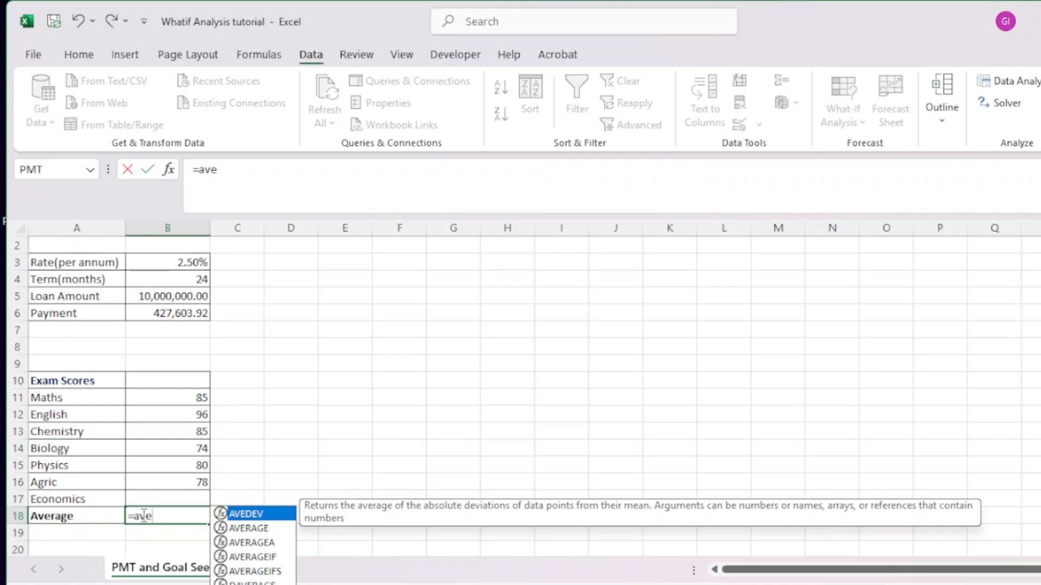
pyautogui.doubleClick(247, 528)
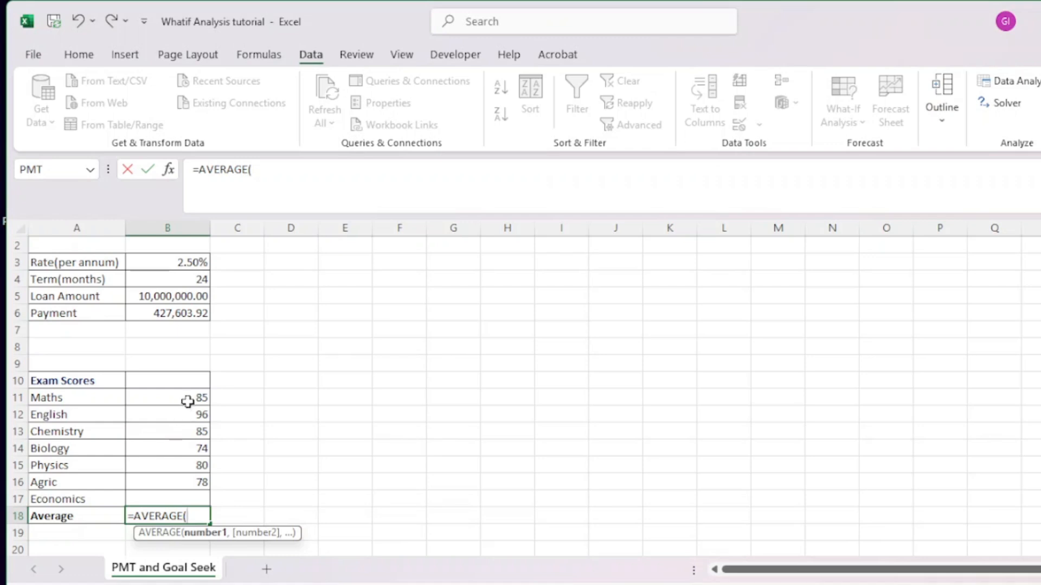
pyautogui.moveTo(188, 398); pyautogui.dragTo(178, 492)
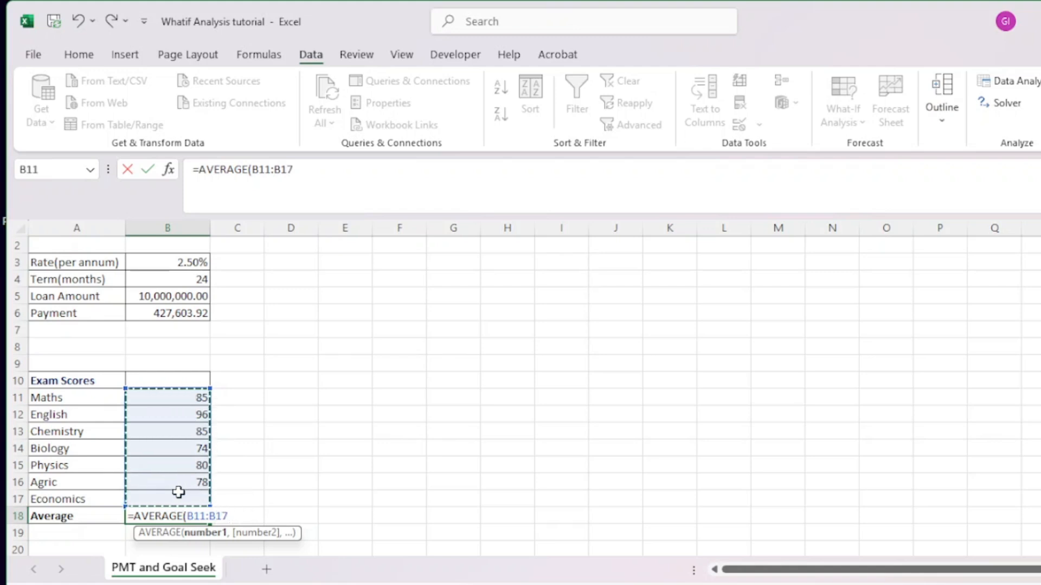
pyautogui.write(')')
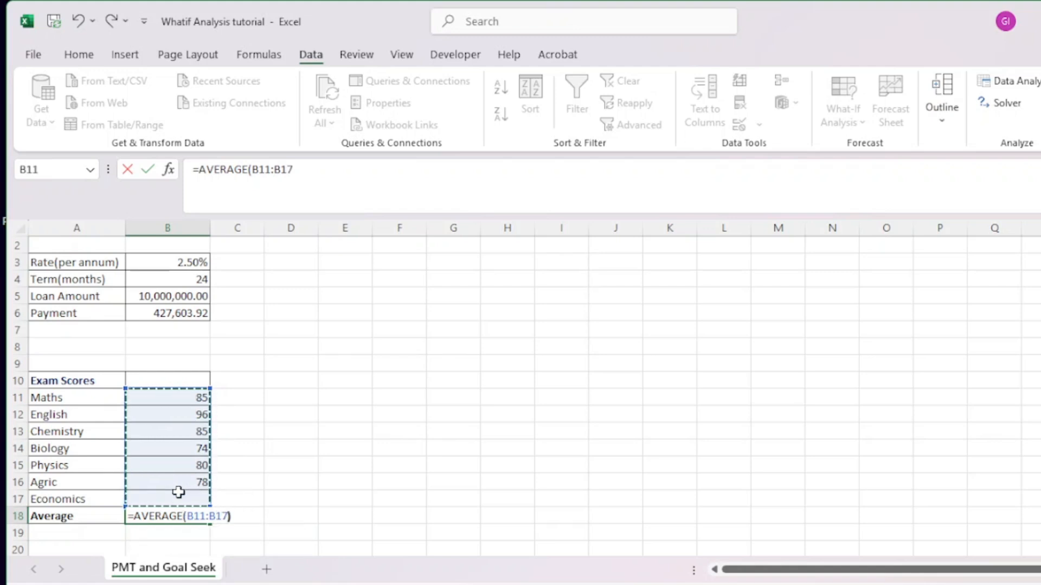
pyautogui.press('Return')
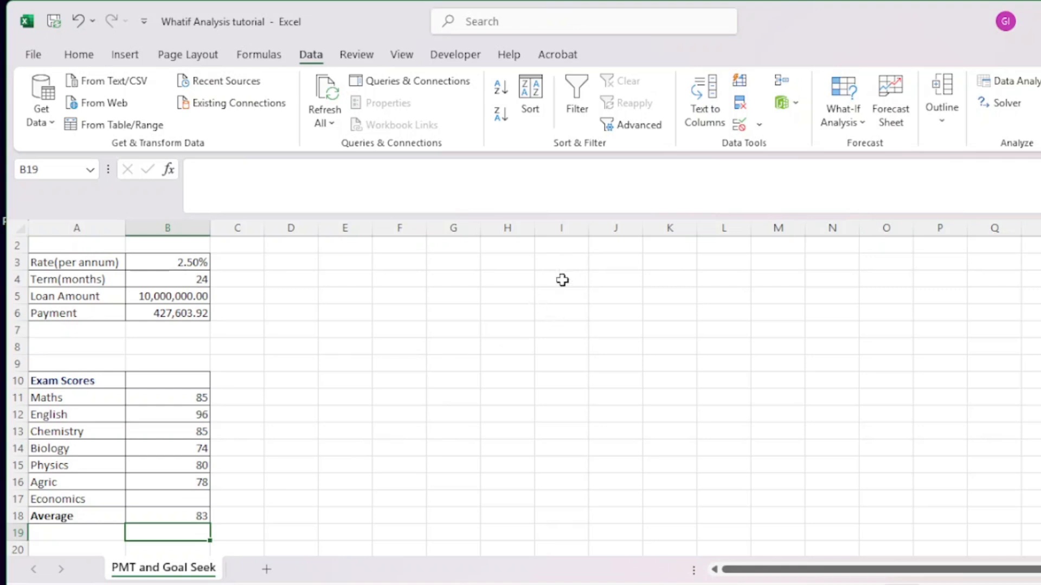
# Enter 90 as the Economics score in B17
pyautogui.click(187, 499)
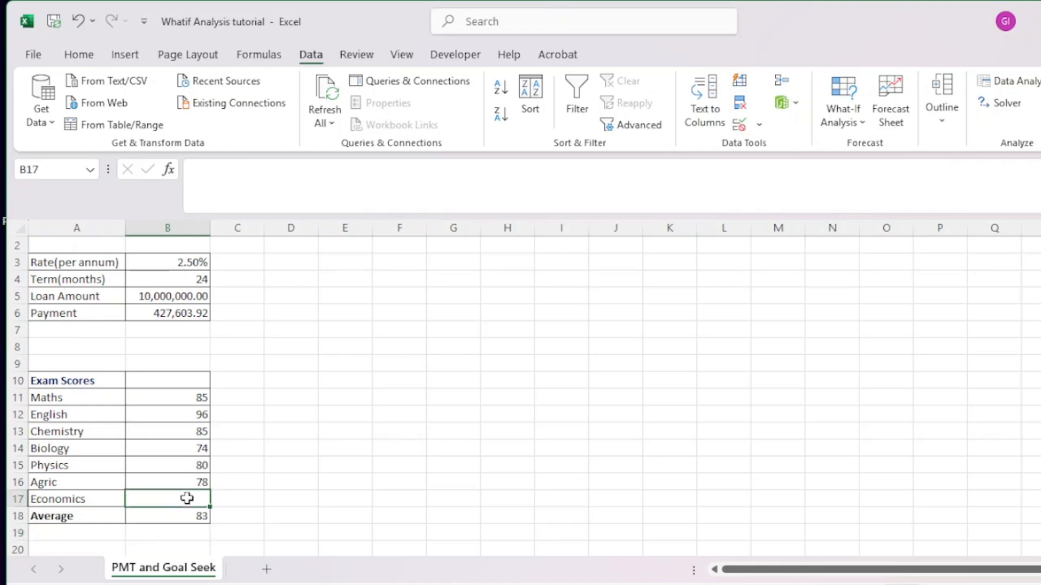
pyautogui.write('90')
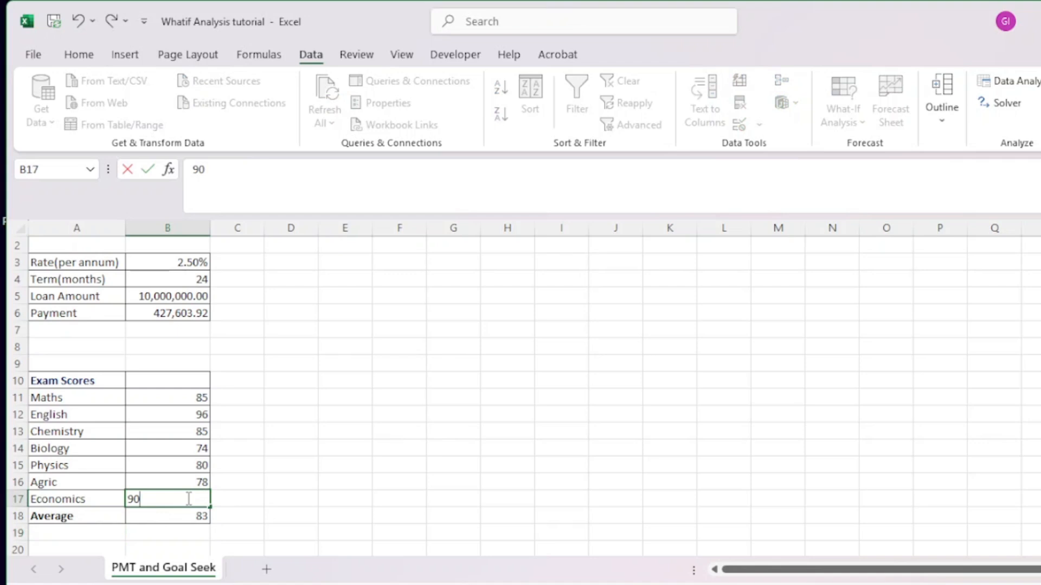
pyautogui.click(452, 514)
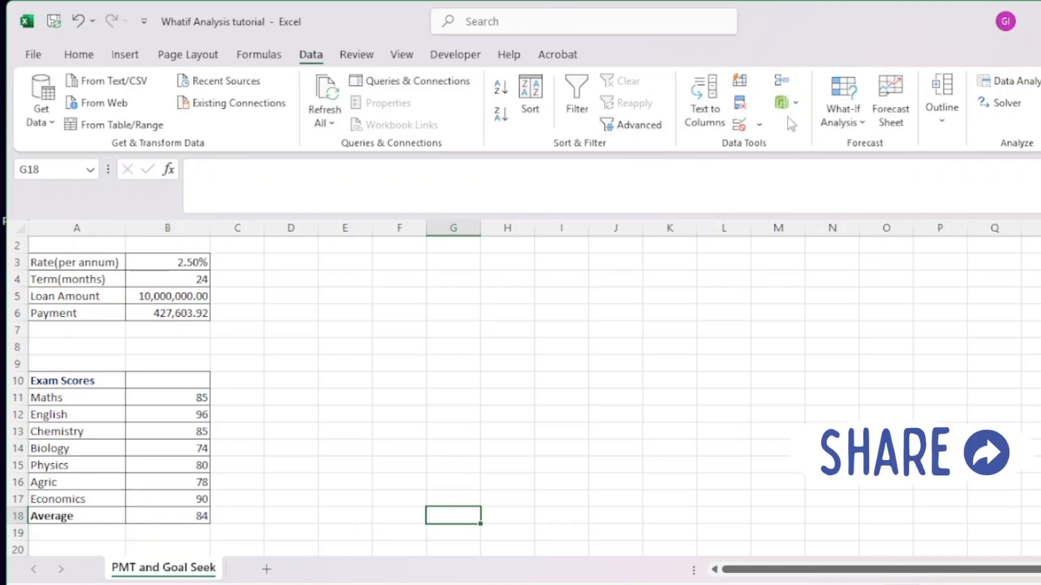
# Run Goal Seek to bring the average in B18 to 85 by changing the Economics score in B17, and accept the result
pyautogui.click(865, 121)
pyautogui.click(872, 169)
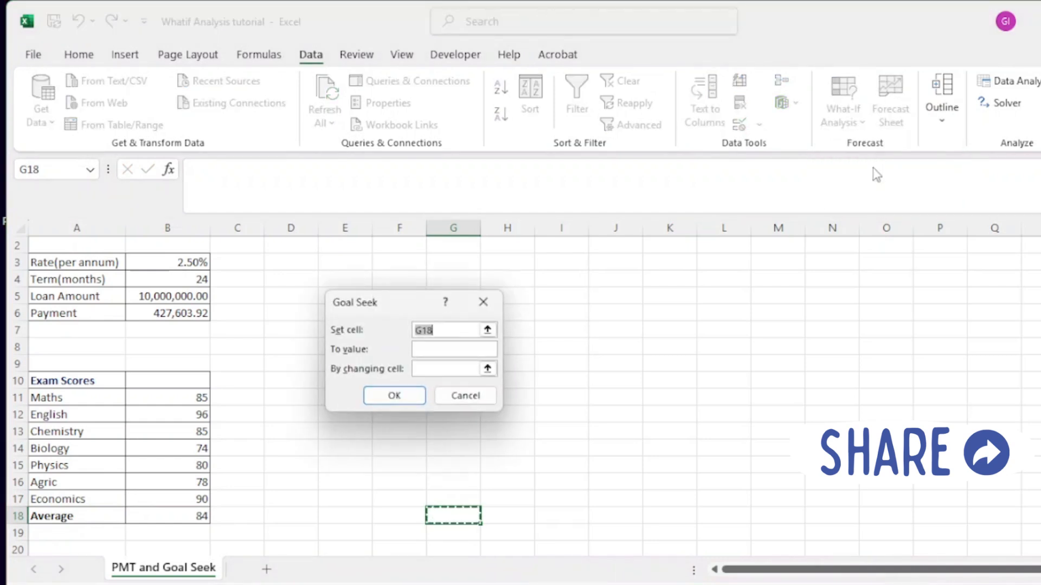
pyautogui.click(179, 519)
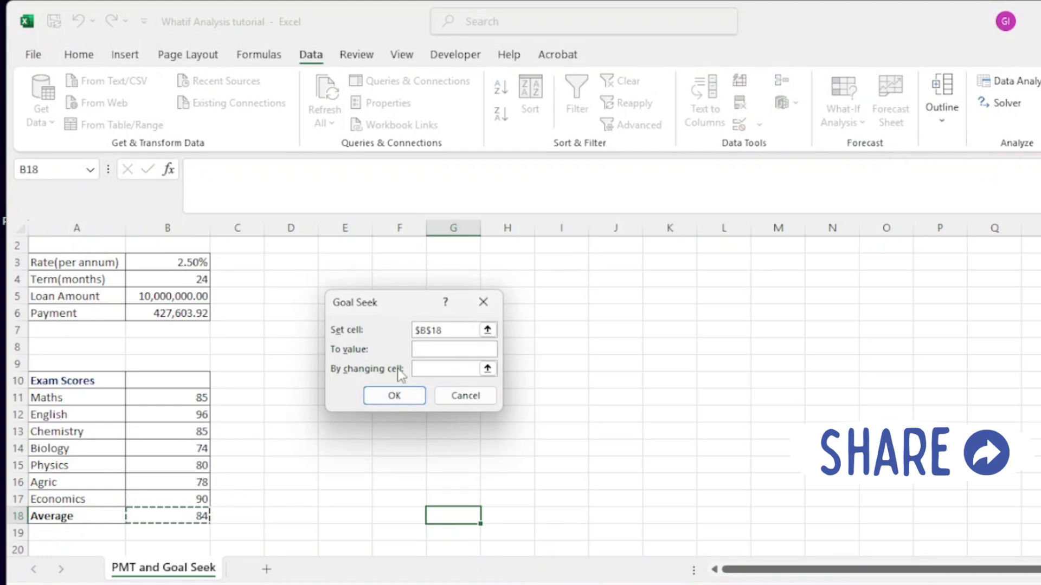
pyautogui.click(425, 346)
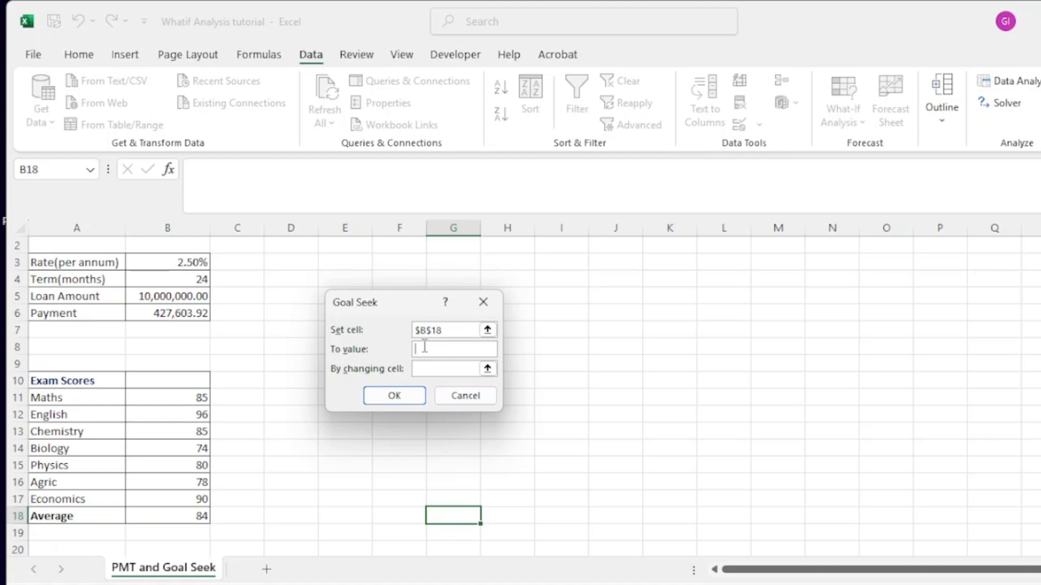
pyautogui.write('85')
pyautogui.click(183, 498)
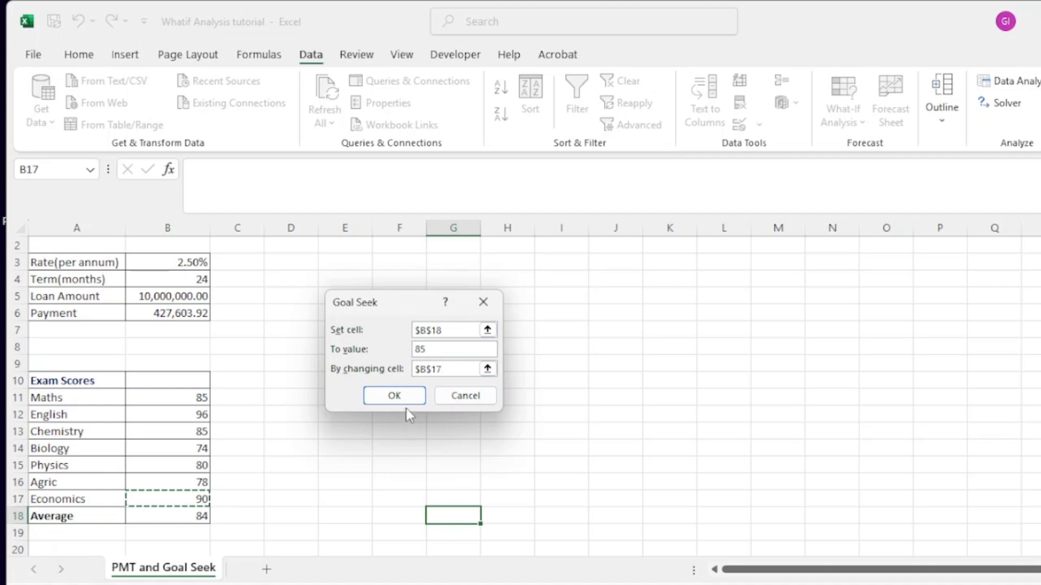
pyautogui.click(404, 396)
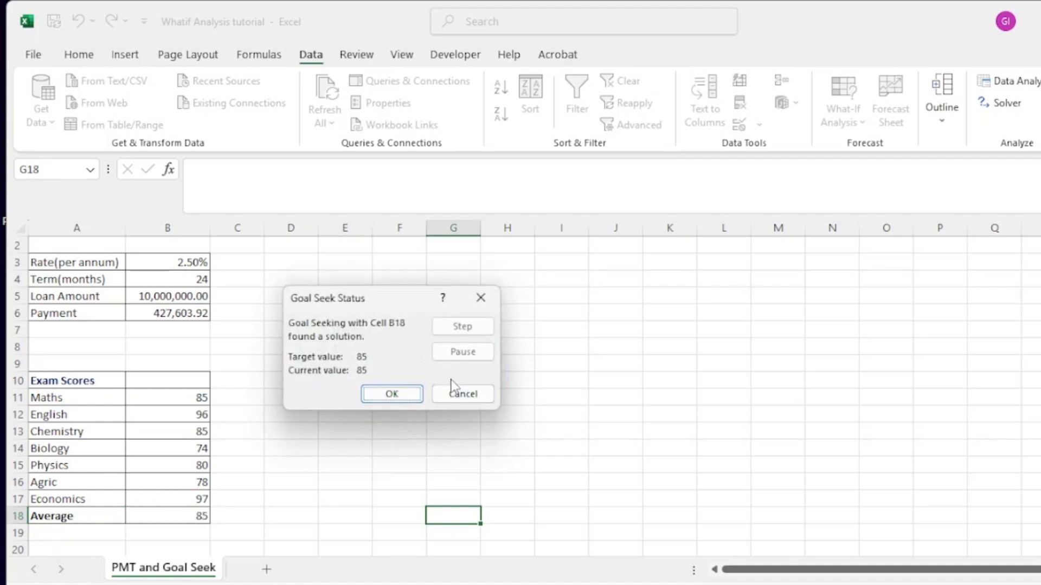
pyautogui.click(388, 388)
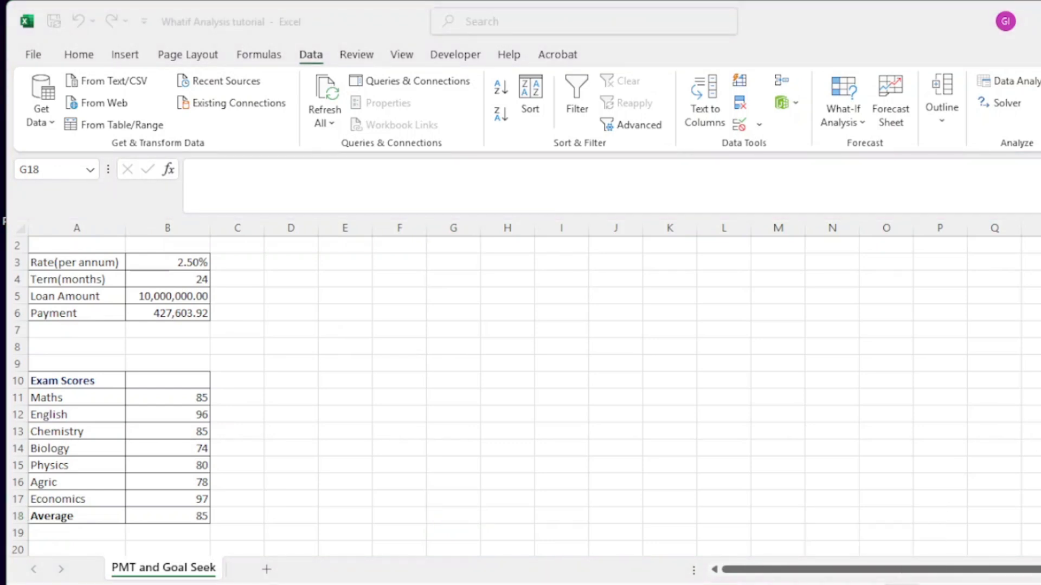
pyautogui.click(813, 534)
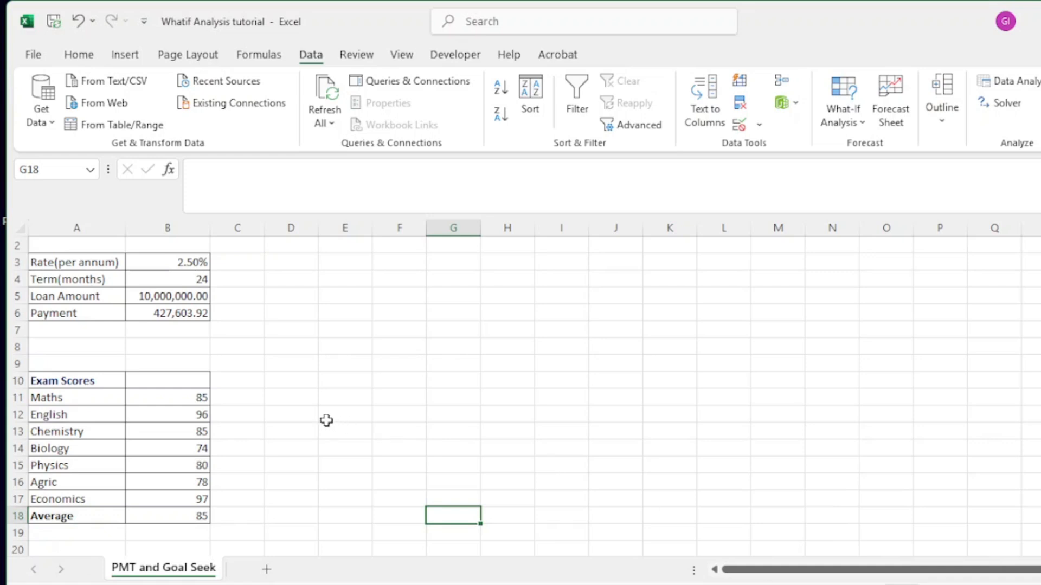